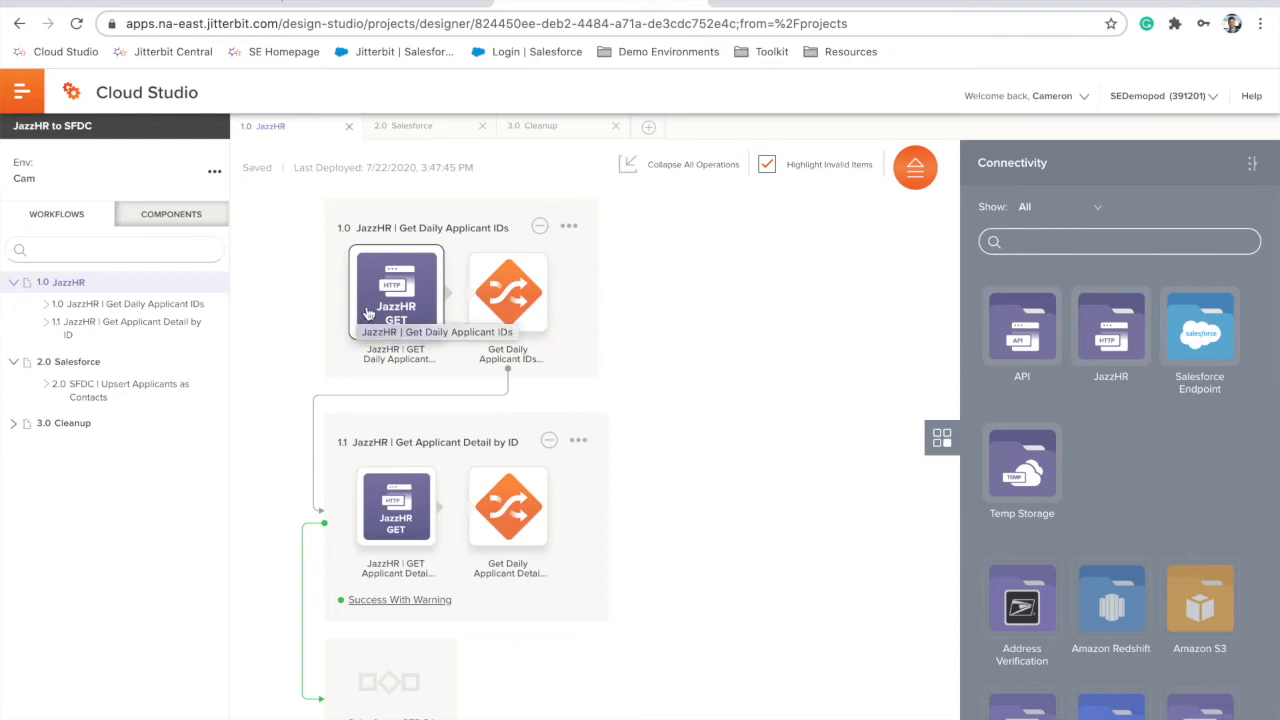
# Step: Examine the request configuration of the JazzHR GET activity in operation 1.0, including its path and the apikey, status and apply_date parameters
pyautogui.rightClick(366, 313)
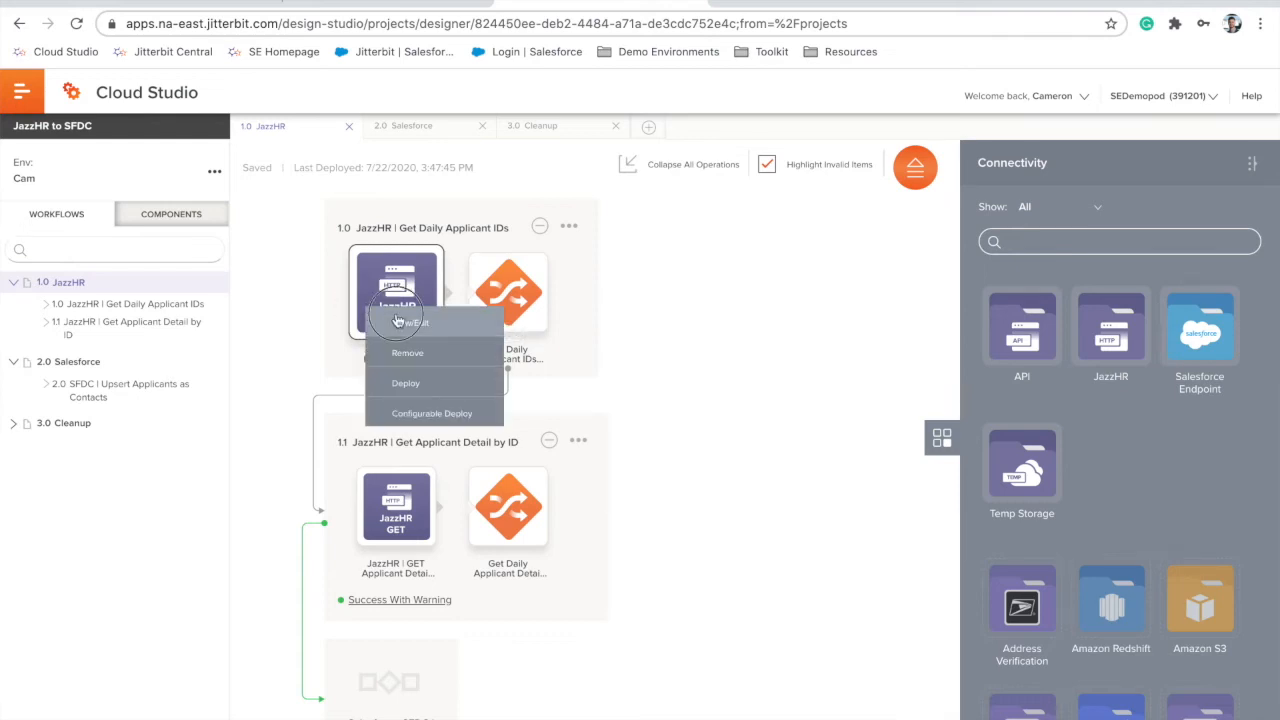
pyautogui.click(380, 320)
pyautogui.click(241, 266)
pyautogui.scroll(-3, 554, 297)
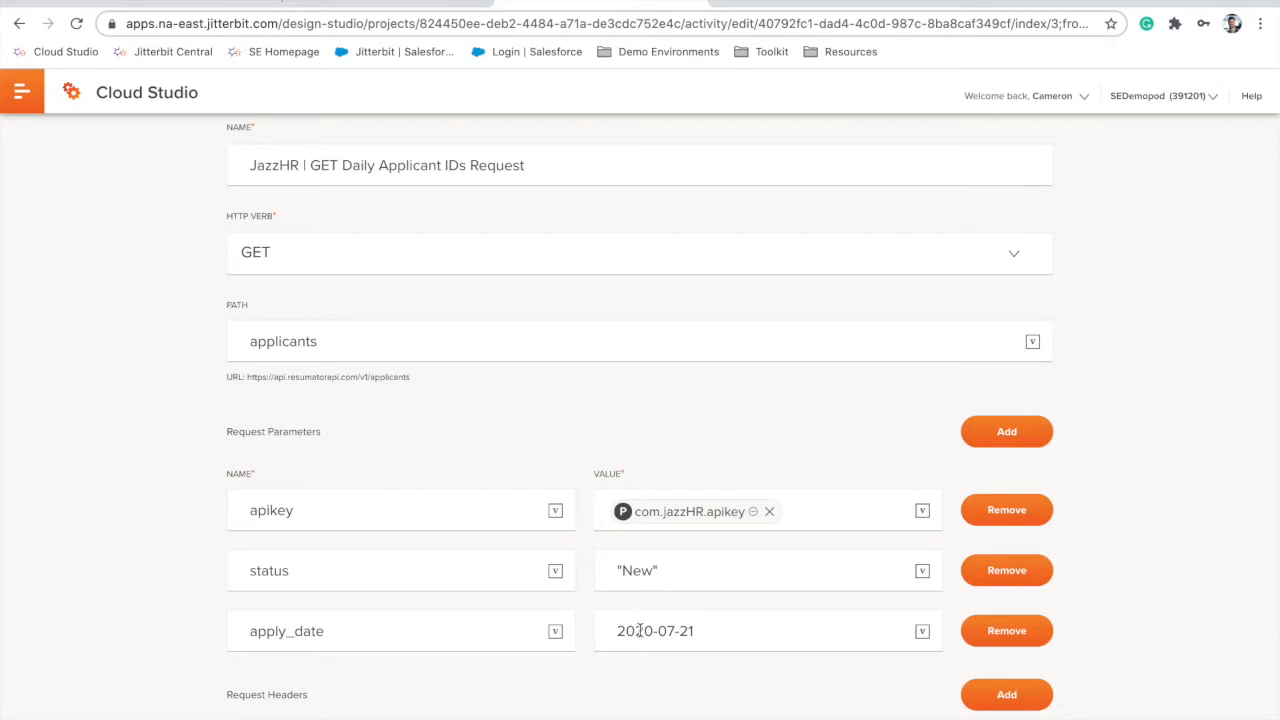
pyautogui.moveTo(753, 518)
pyautogui.moveTo(703, 508)
pyautogui.scroll(-1, 712, 680)
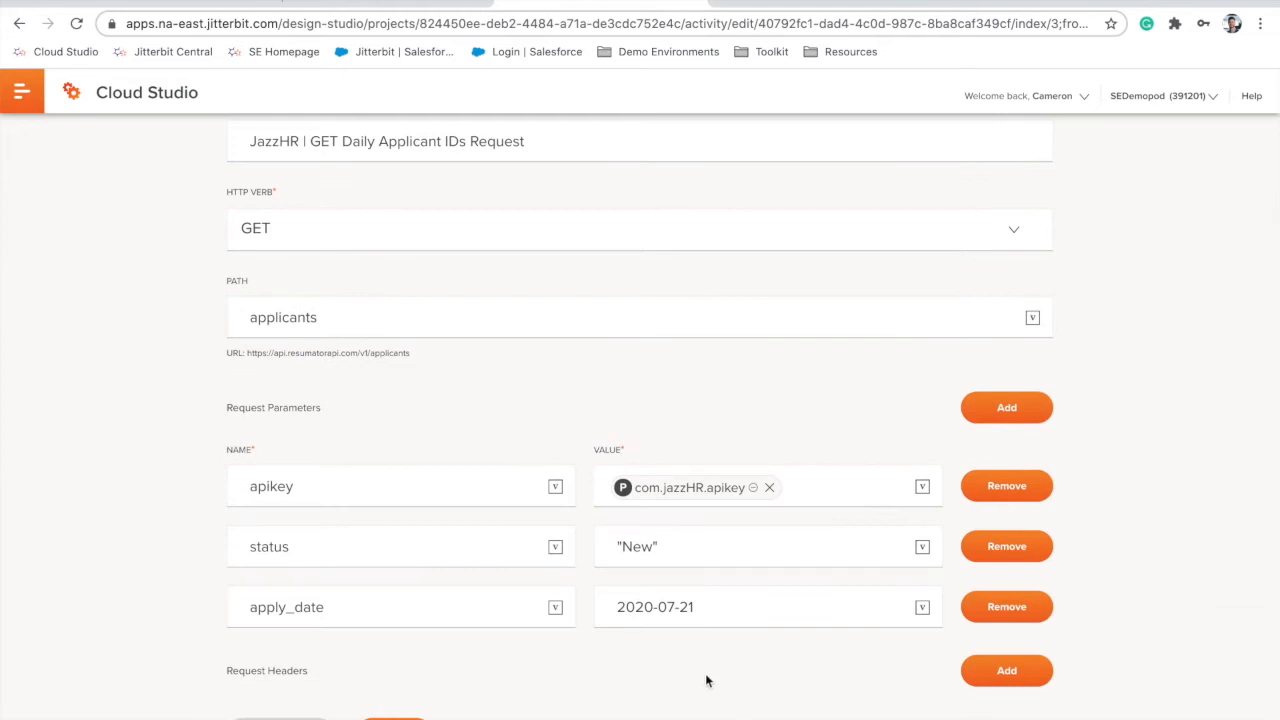
pyautogui.scroll(5, 706, 680)
pyautogui.click(1088, 177)
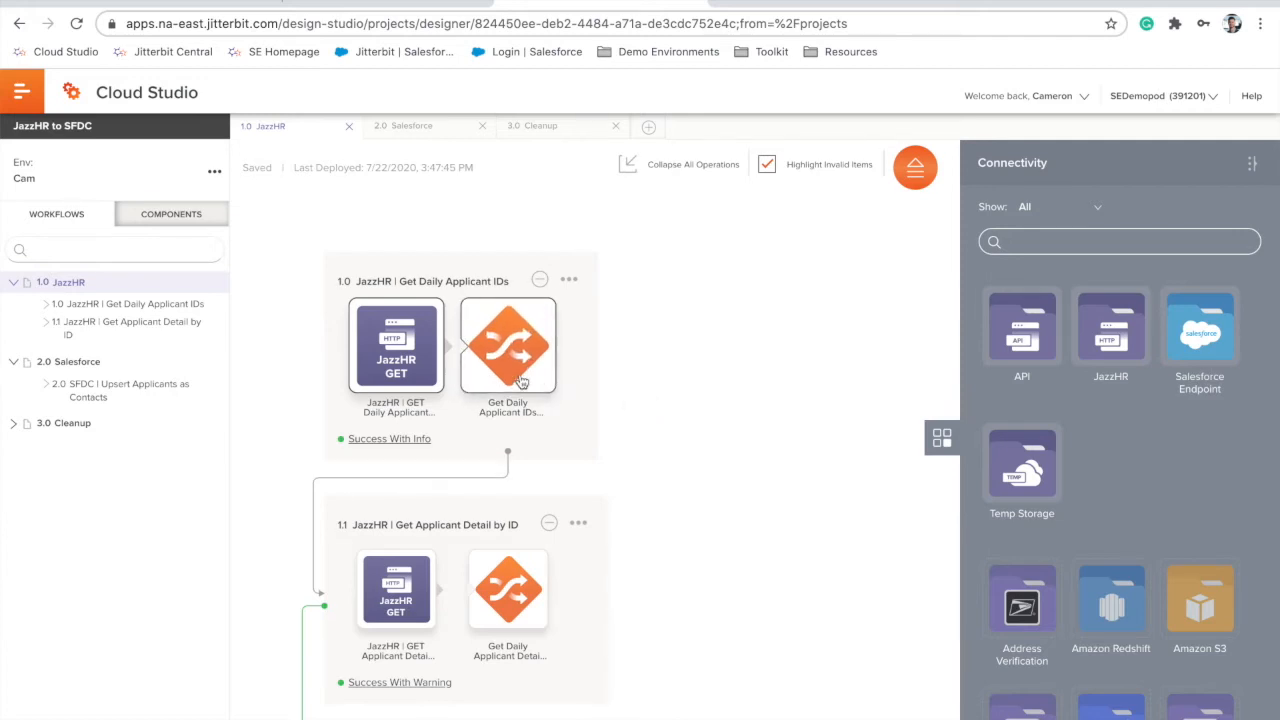
# Step: Examine the JazzHR GET activity in operation 1.1, checking its response schema, applicant ID path variable and apikey parameter
pyautogui.click(388, 586)
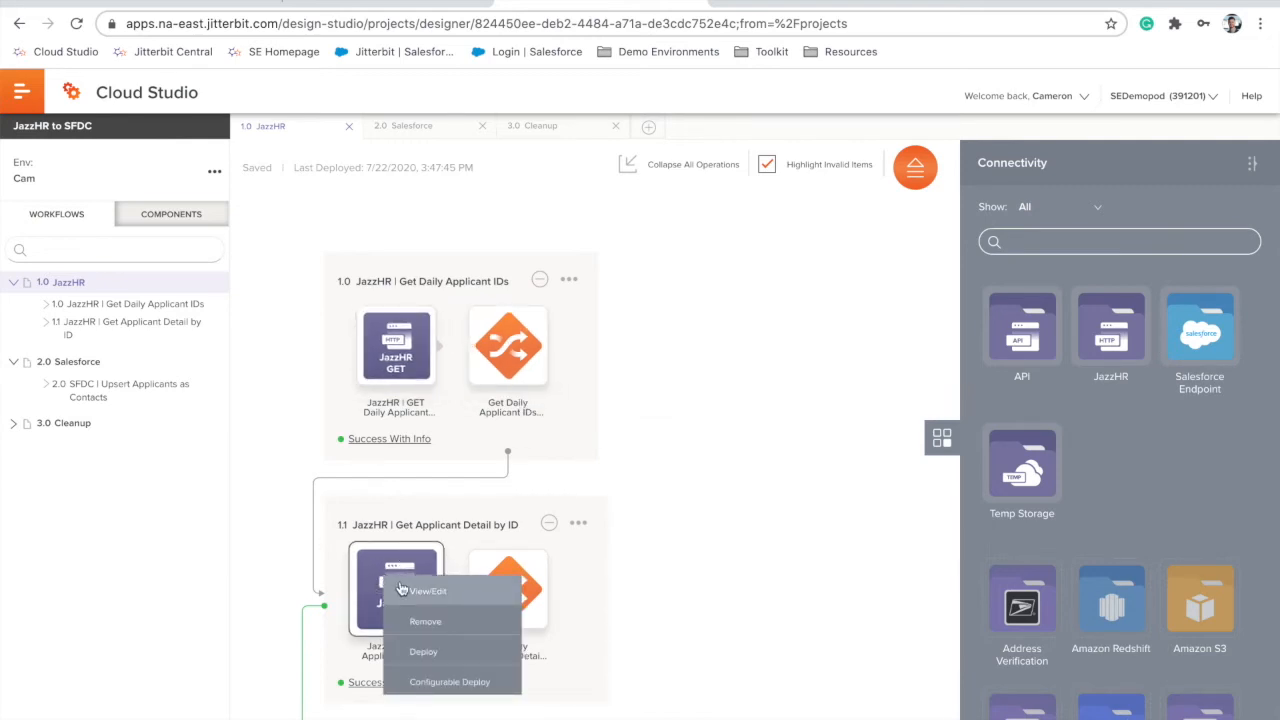
pyautogui.click(405, 587)
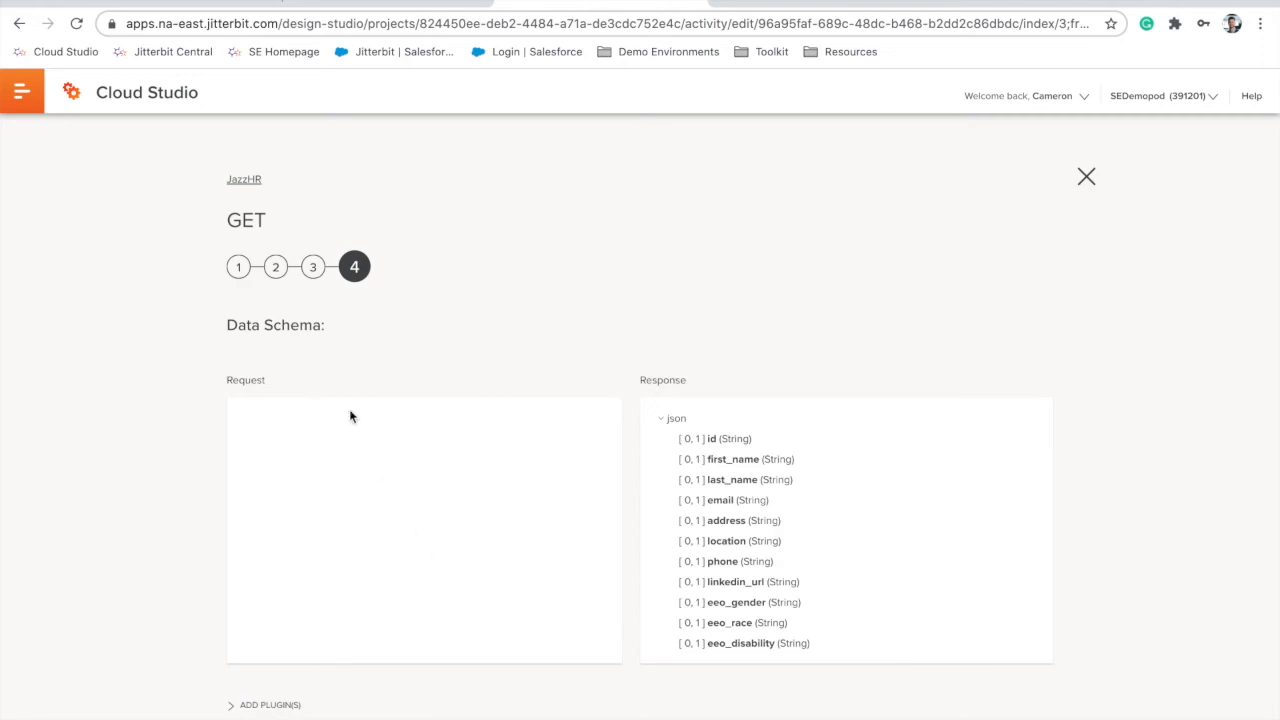
pyautogui.click(238, 266)
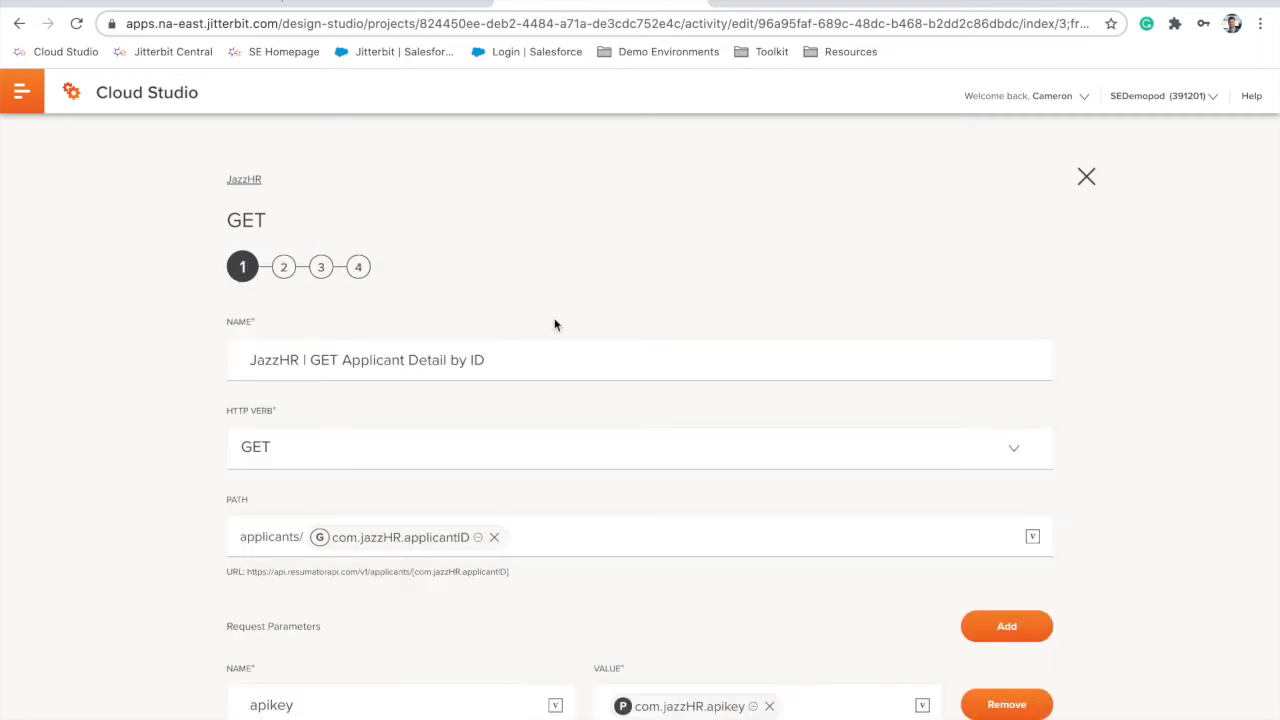
pyautogui.scroll(-1, 555, 320)
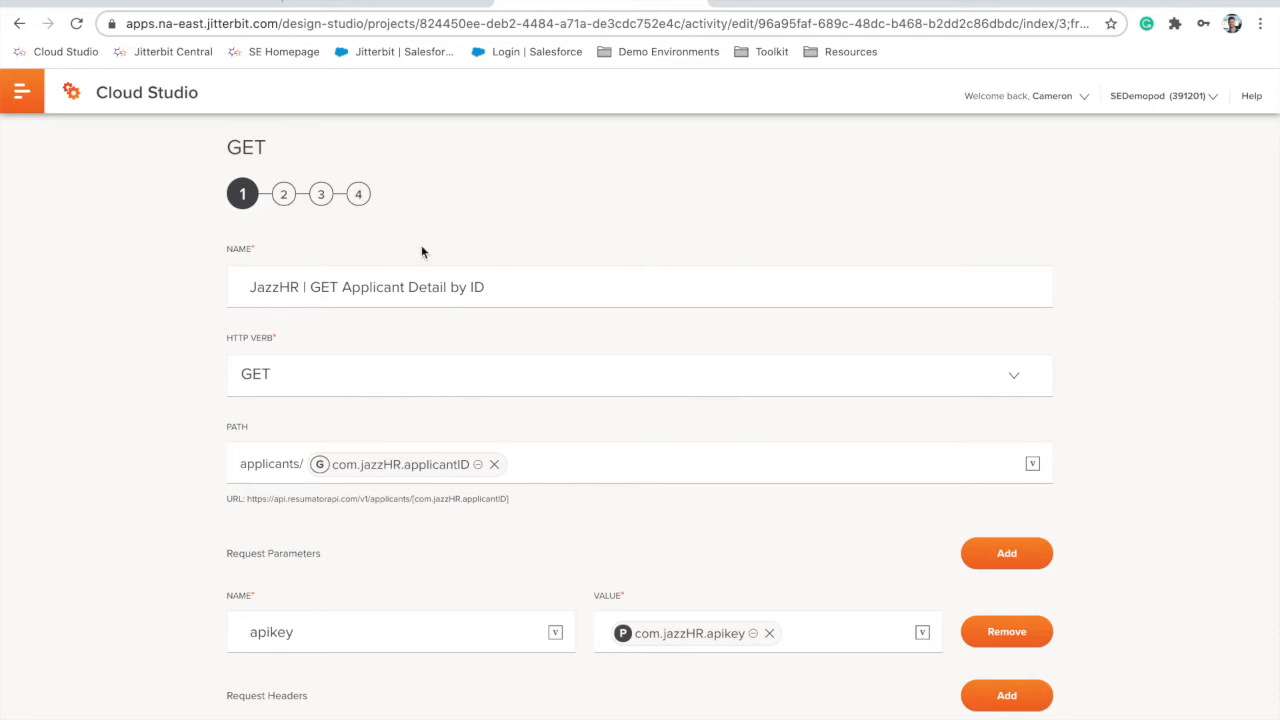
pyautogui.moveTo(409, 478)
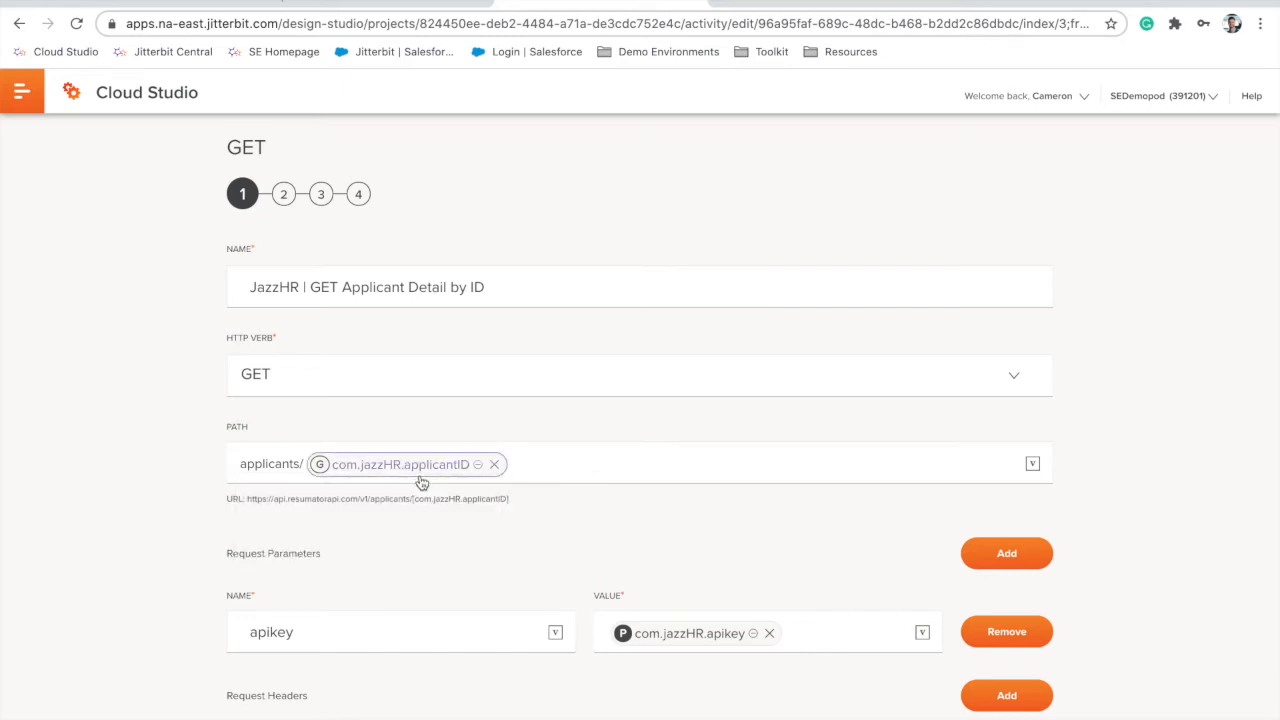
pyautogui.click(321, 194)
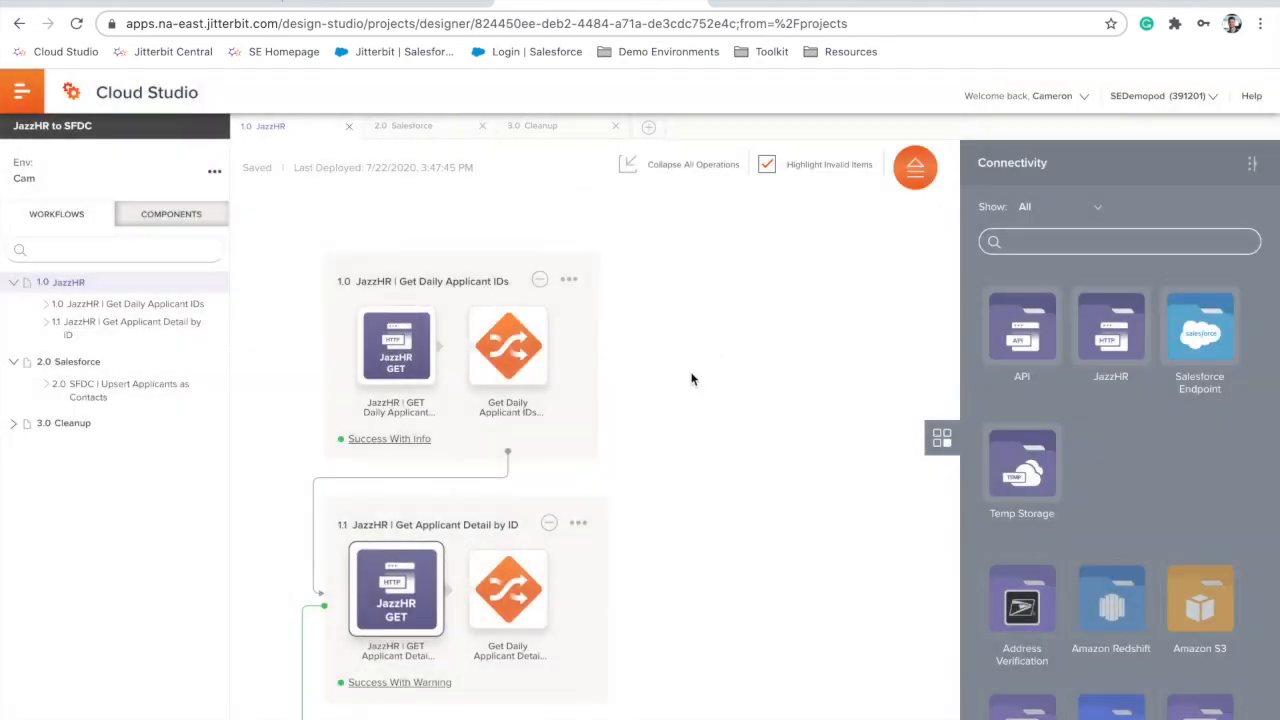
# Step: Open the Salesforce upsert workflow linked from operation 1.1, and check the refreshed New This Week contacts list in Salesforce
pyautogui.scroll(-3, 680, 303)
pyautogui.click(377, 578)
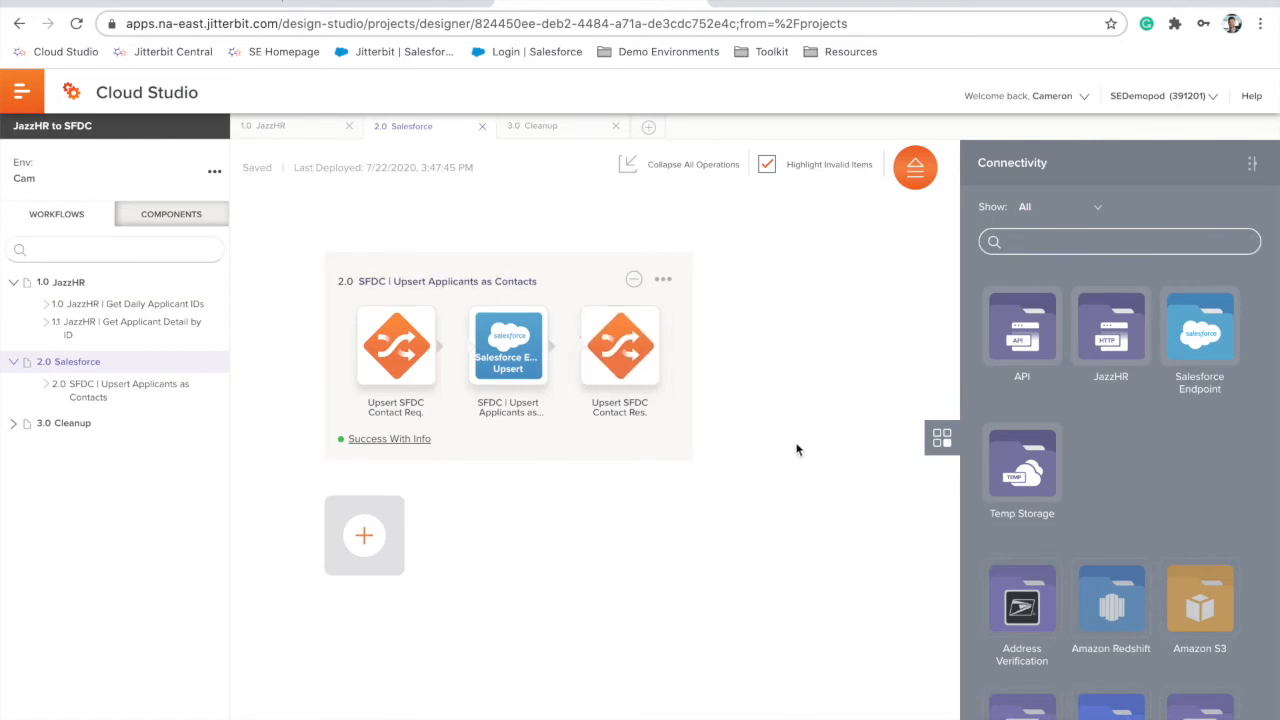
pyautogui.click(378, 8)
pyautogui.click(1148, 223)
pyautogui.click(520, 3)
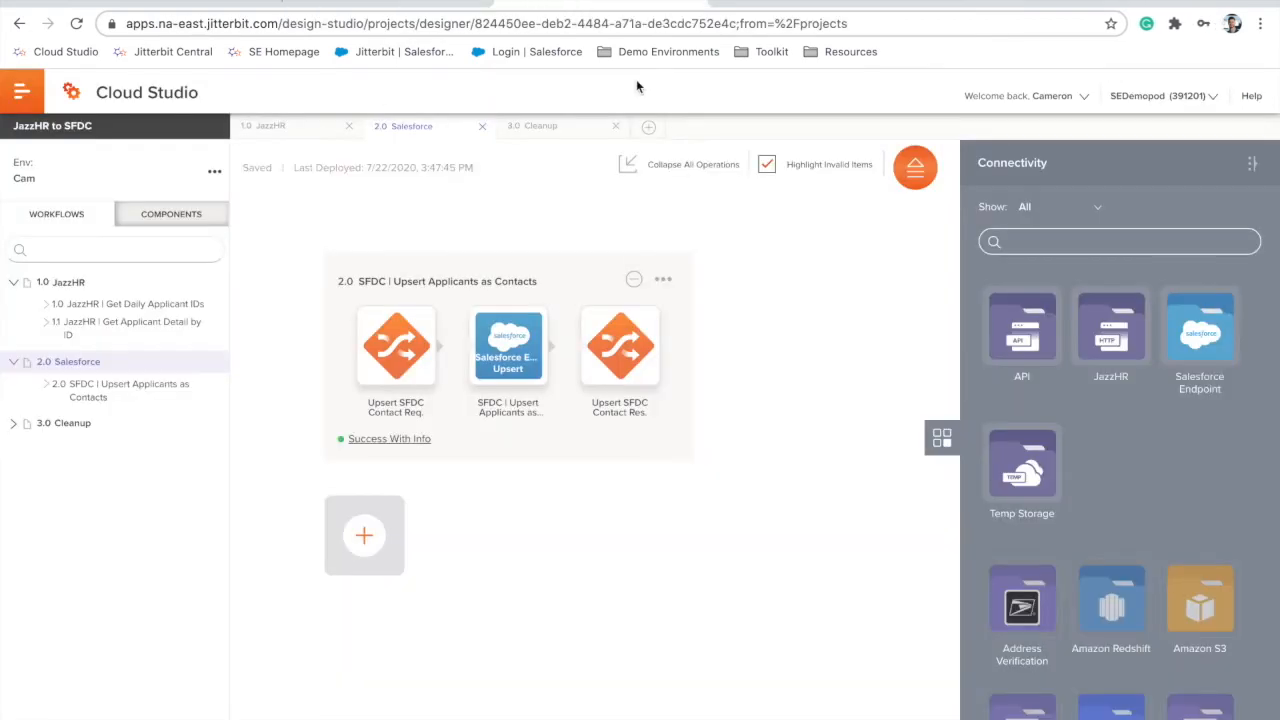
# Step: Run the 1.0 JazzHR | Get Daily Applicant IDs operation from the JazzHR workflow in Cloud Studio
pyautogui.click(89, 305)
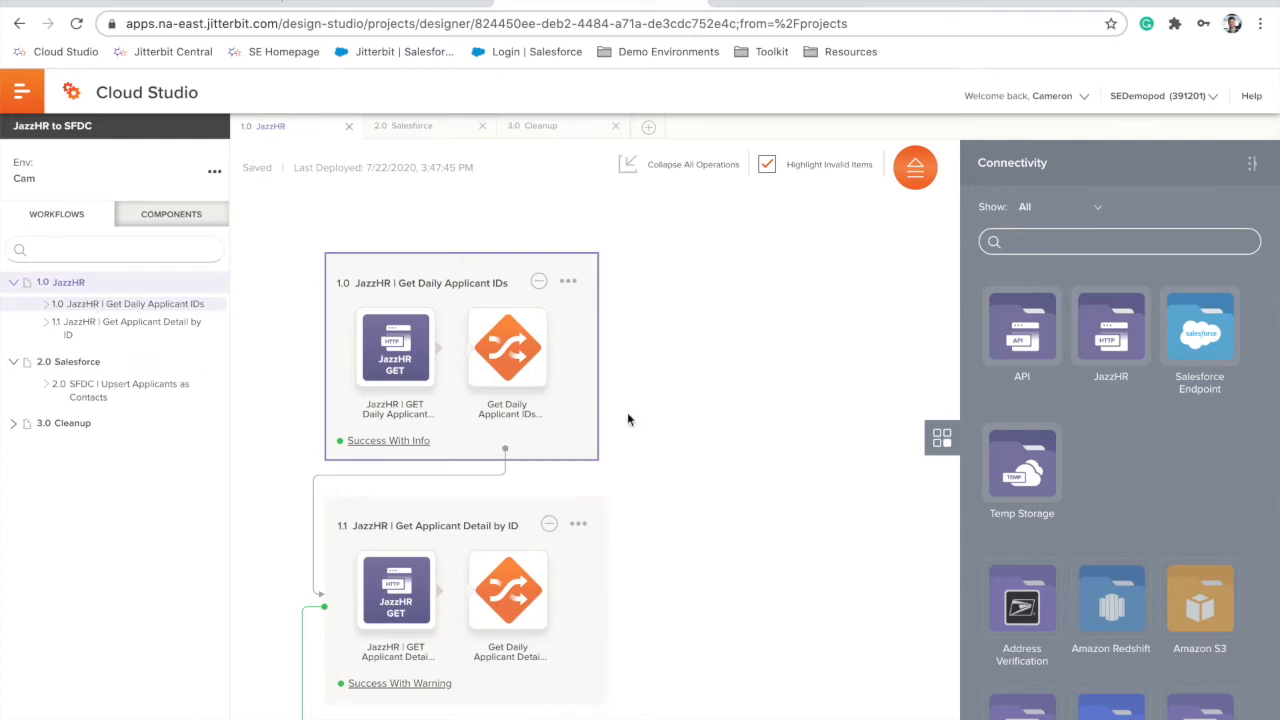
pyautogui.click(568, 282)
pyautogui.click(604, 354)
# Step: Switch to Salesforce and refresh the New This Week contacts list until the synced applicants load
pyautogui.click(390, 5)
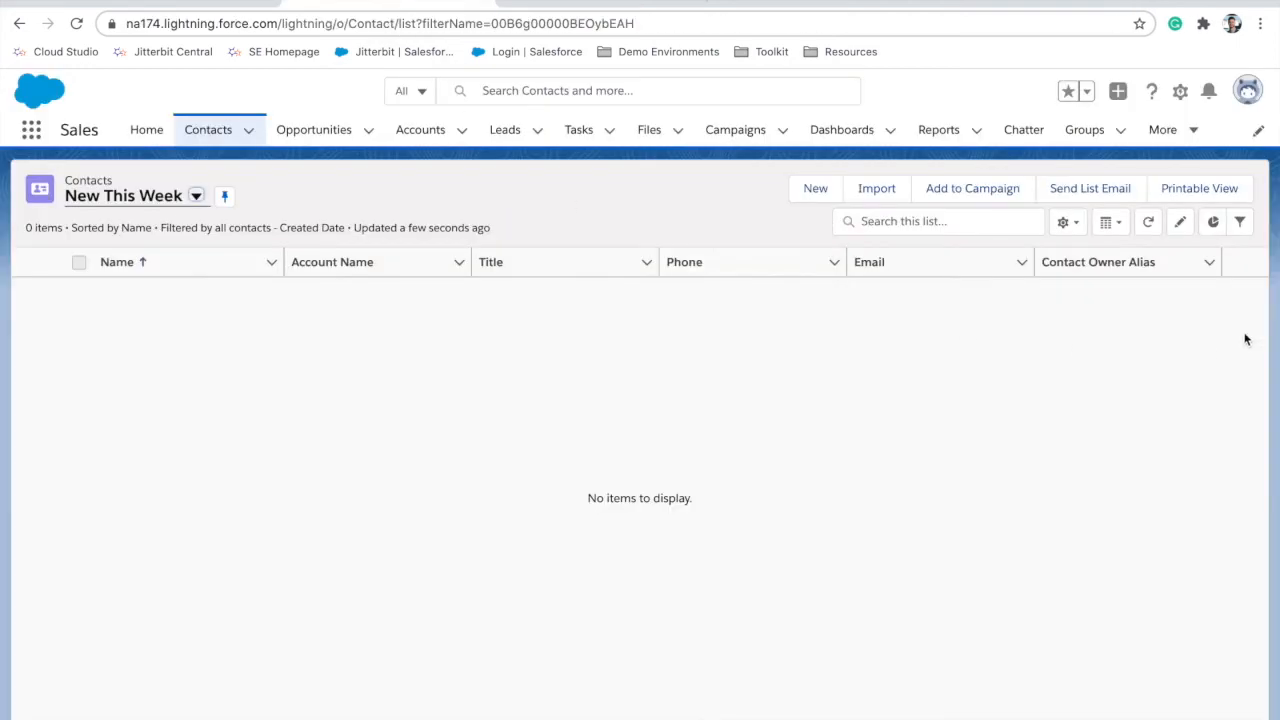
pyautogui.click(1148, 222)
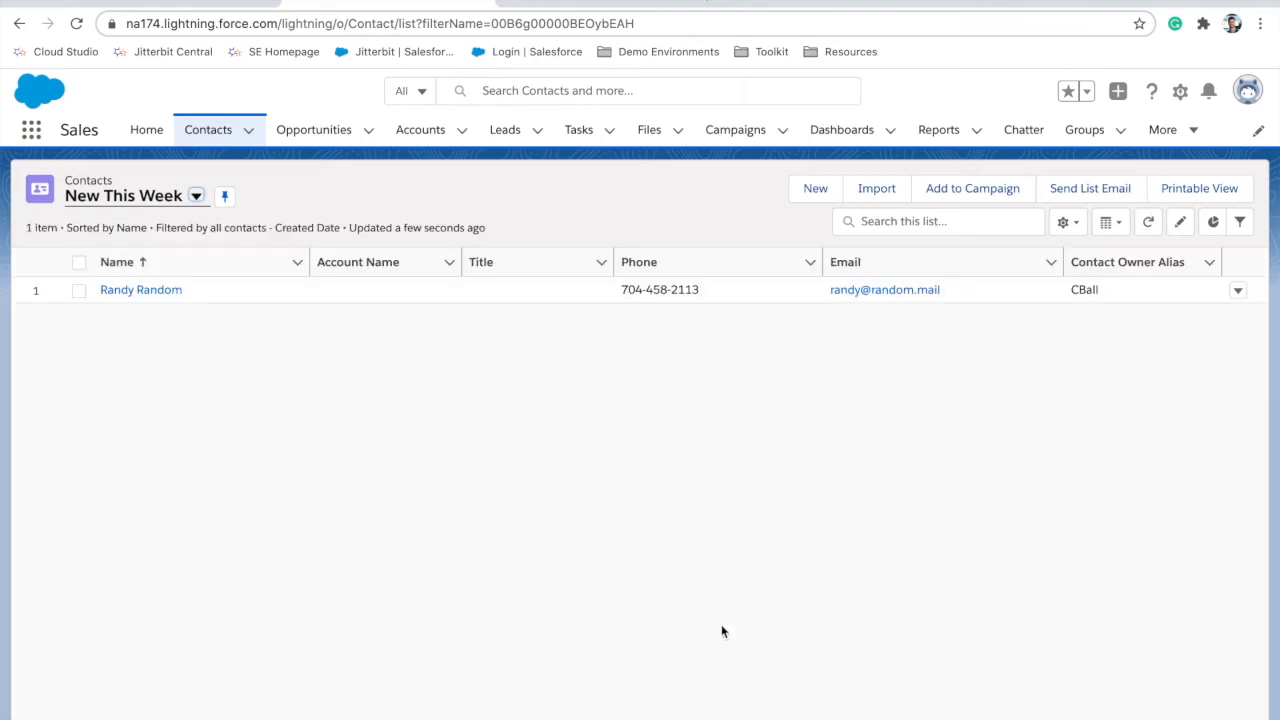
pyautogui.click(1148, 222)
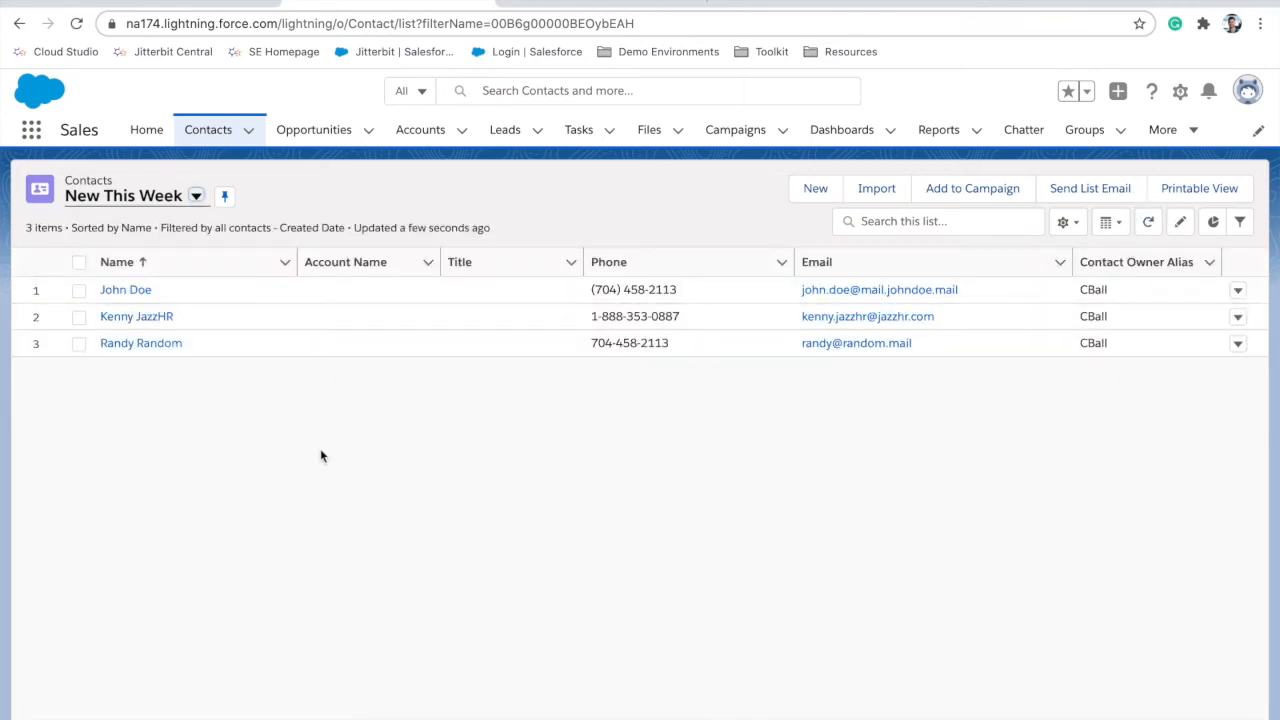
# Step: Open the third contact in the list and examine its details, including the jazzHR Applicant ID, email and mailing address
pyautogui.click(160, 344)
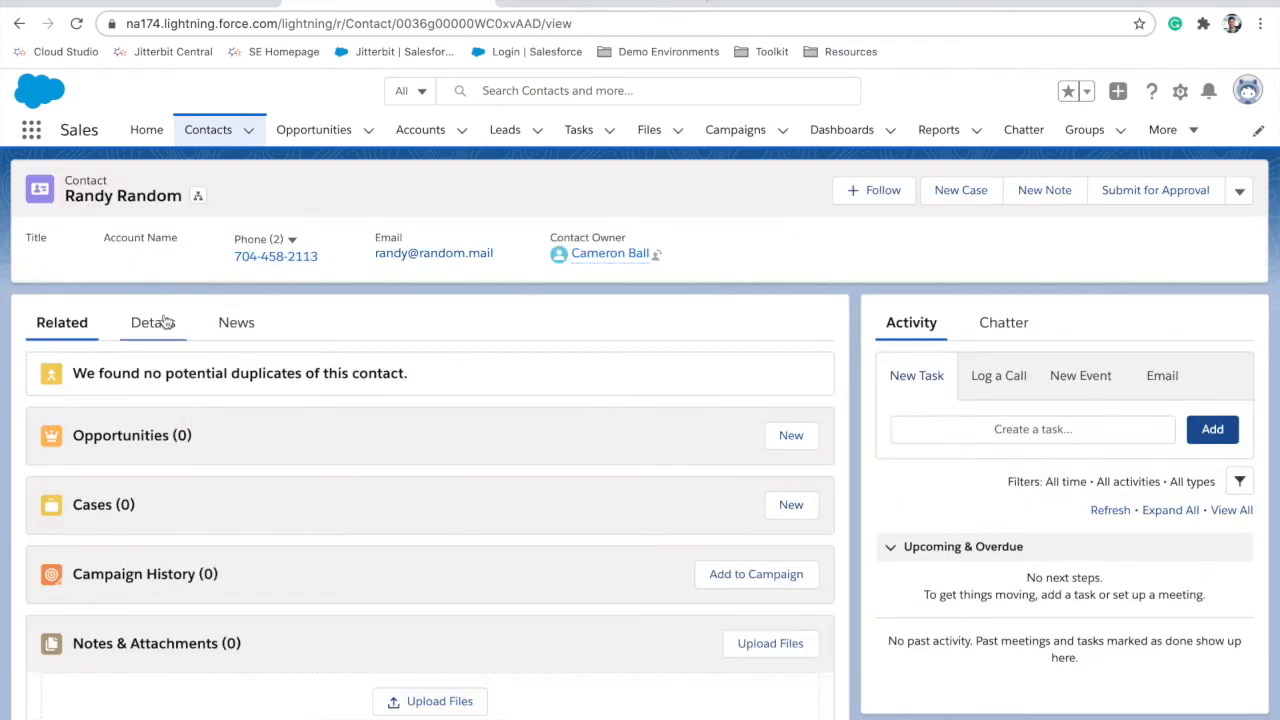
pyautogui.click(163, 322)
pyautogui.scroll(-2, 313, 376)
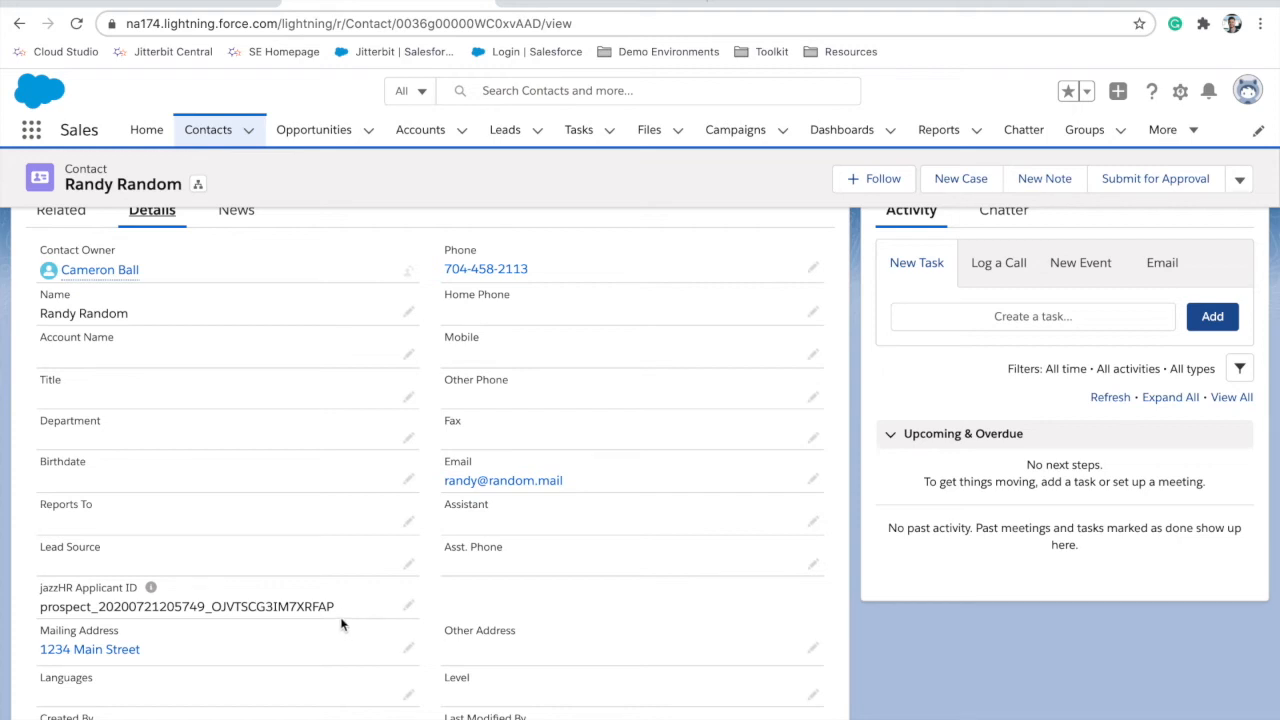
pyautogui.scroll(-1, 329, 614)
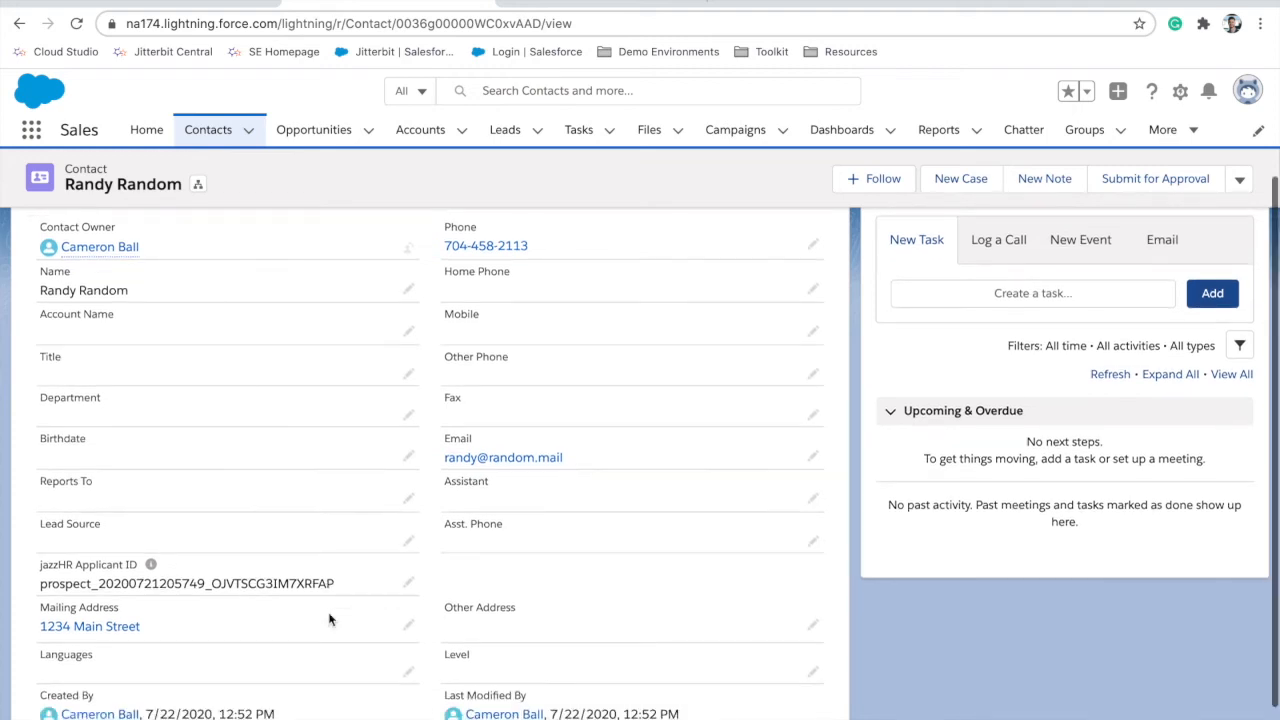
pyautogui.scroll(1, 520, 500)
pyautogui.scroll(1, 546, 585)
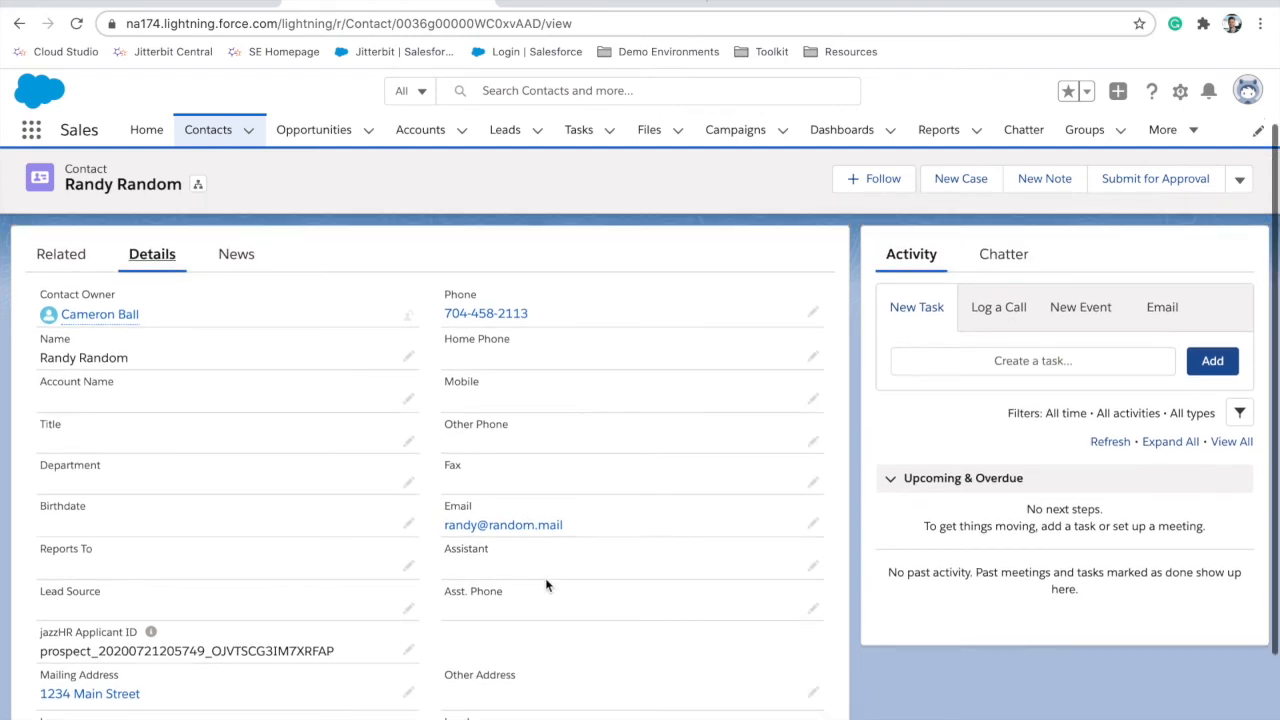
# Step: Switch back to Cloud Studio and open the settings of the 1.0 JazzHR | Get Daily Applicant IDs operation
pyautogui.click(570, 3)
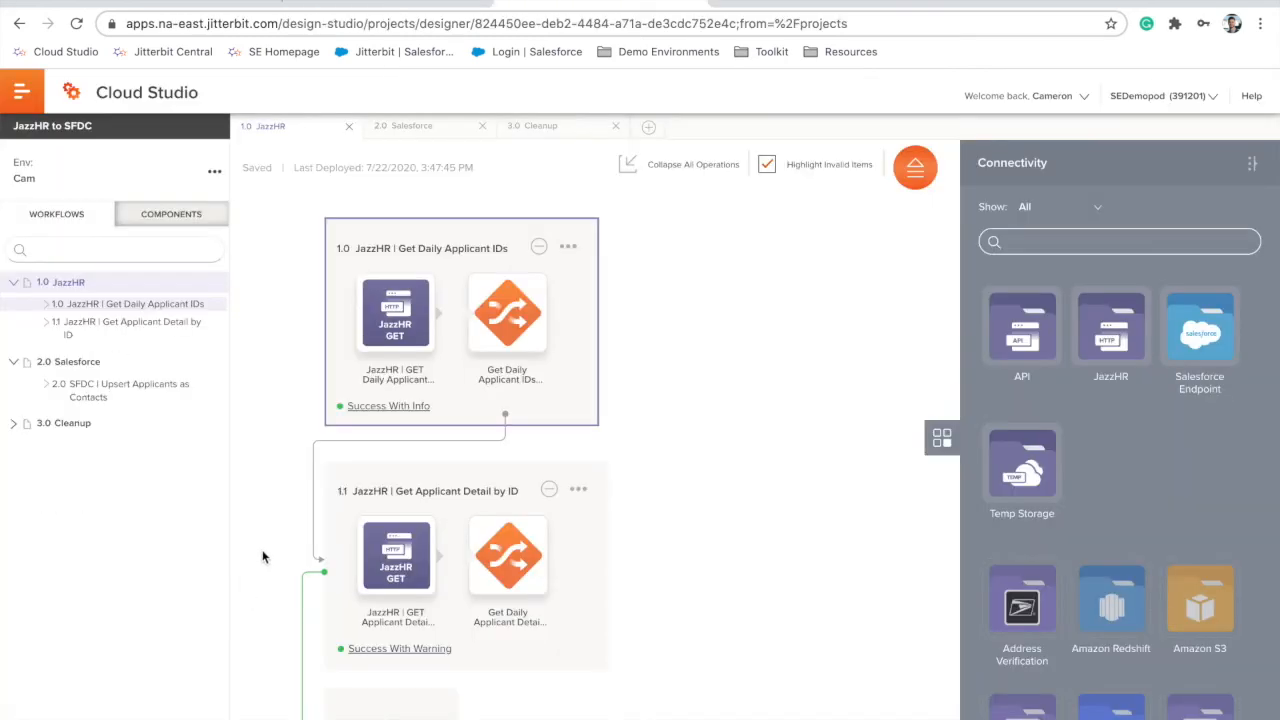
pyautogui.click(567, 247)
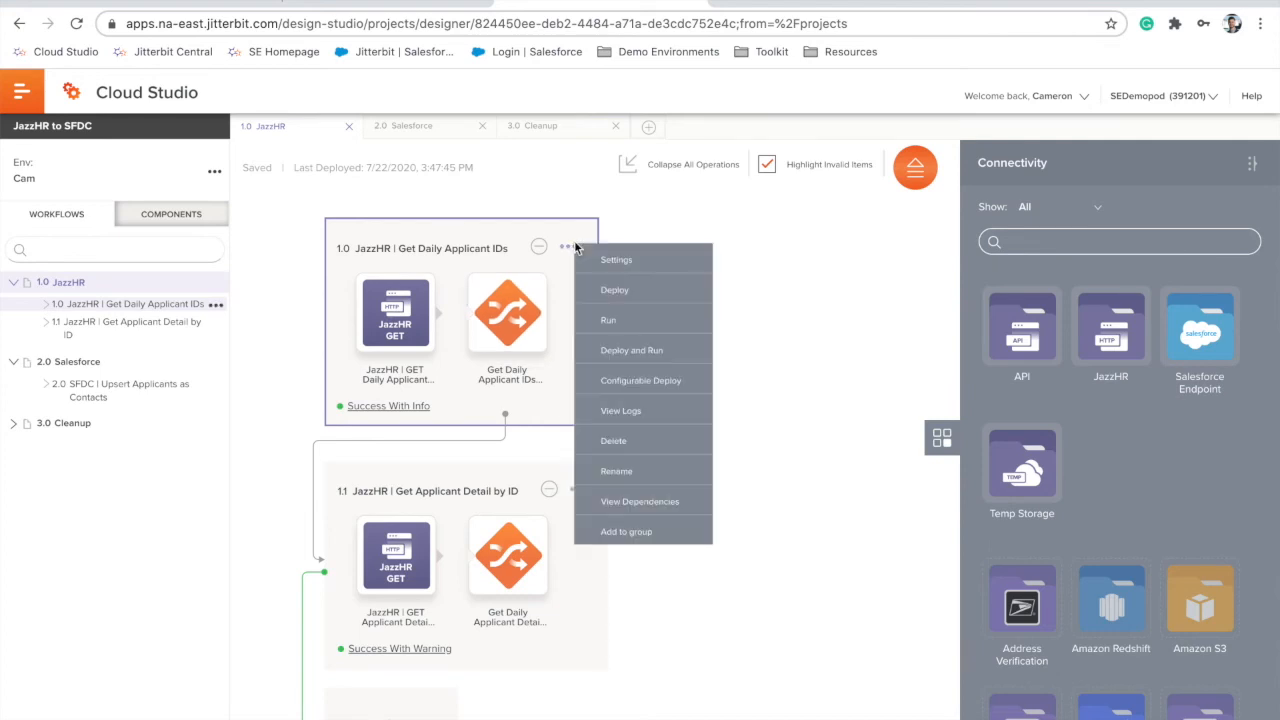
pyautogui.click(612, 259)
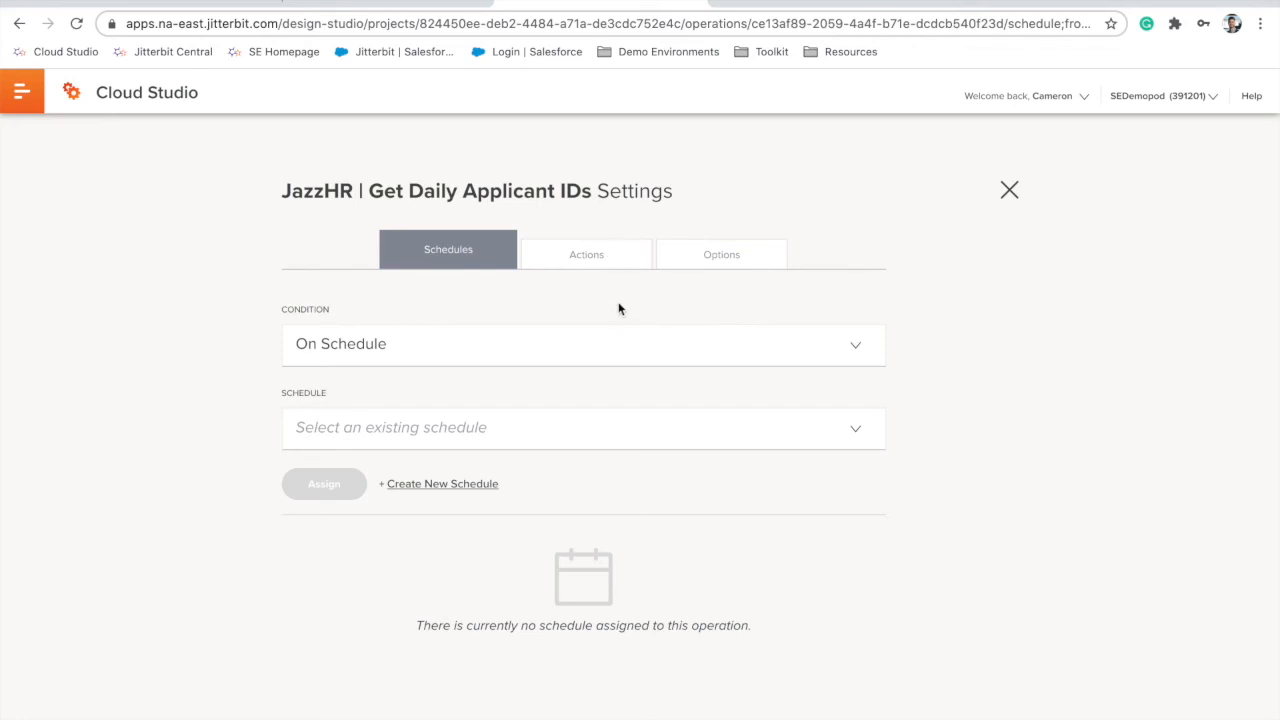
# Step: Create and save a new schedule named Daily Sync that occurs every 1 day, once at 12:00 AM
pyautogui.click(443, 484)
pyautogui.click(304, 296)
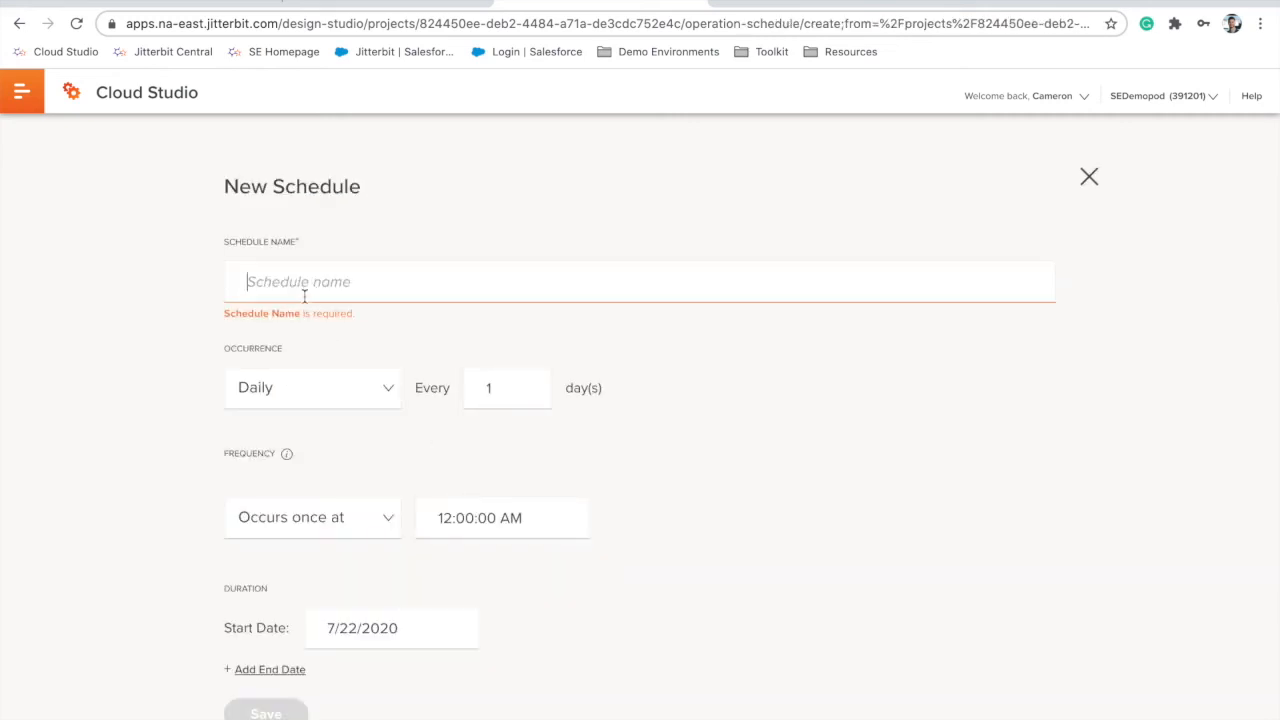
pyautogui.write('Ja')
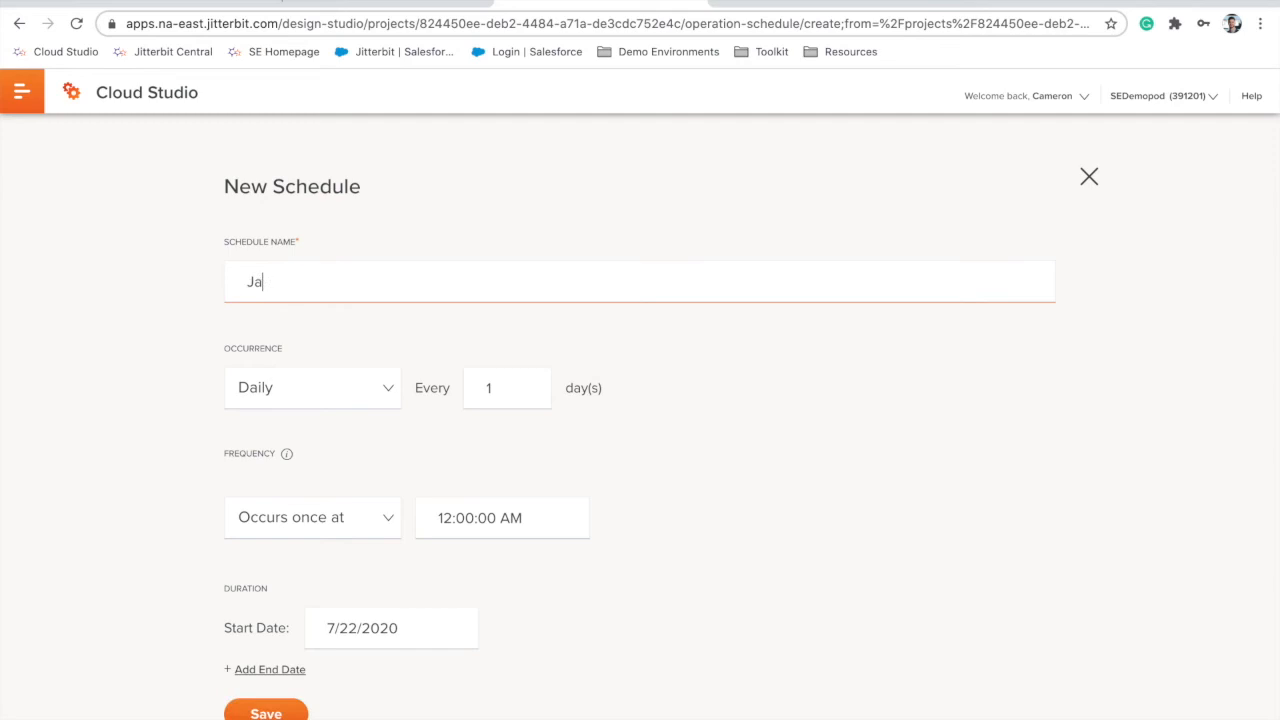
pyautogui.write('j')
pyautogui.press('BackSpace')
pyautogui.press('BackSpace')
pyautogui.press('BackSpace')
pyautogui.write('Daily Sync')
pyautogui.click(456, 514)
pyautogui.moveTo(504, 560); pyautogui.dragTo(535, 560)
pyautogui.click(678, 599)
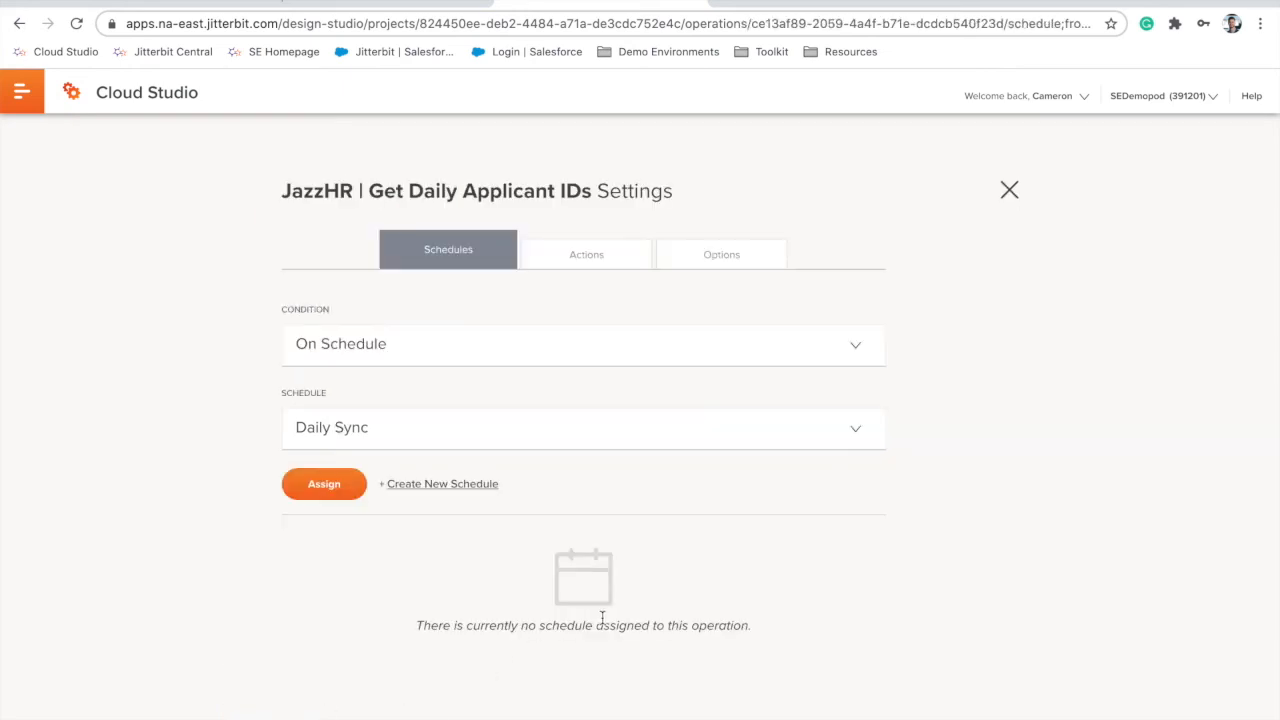
# Step: Assign the Daily Sync schedule to the operation, and check the assignment from the operation's schedule indicator in the workflow
pyautogui.click(340, 485)
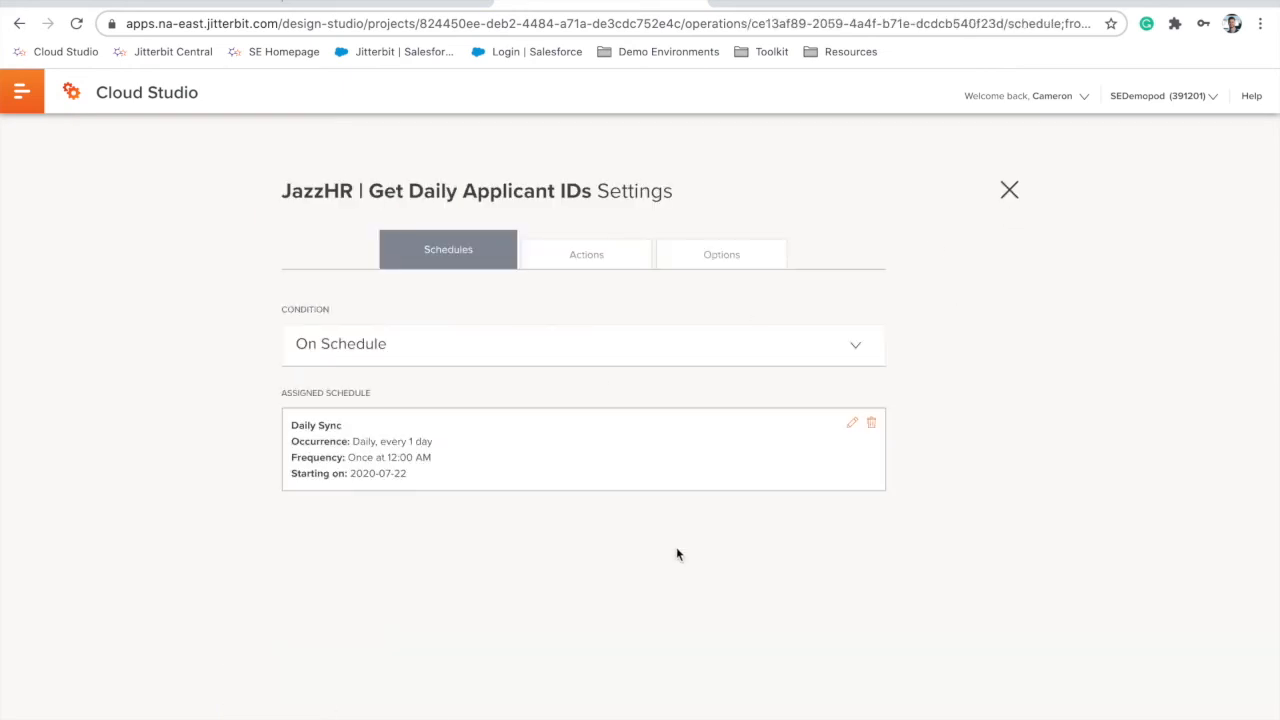
pyautogui.click(1009, 190)
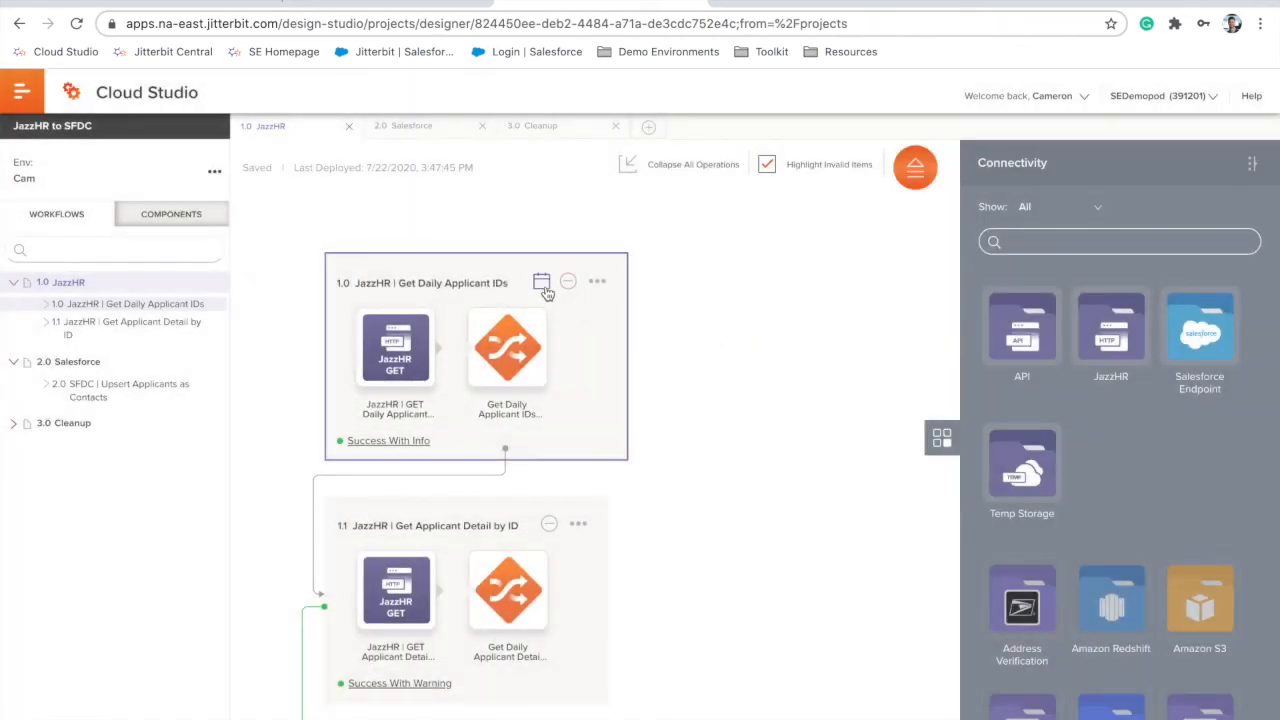
pyautogui.click(541, 284)
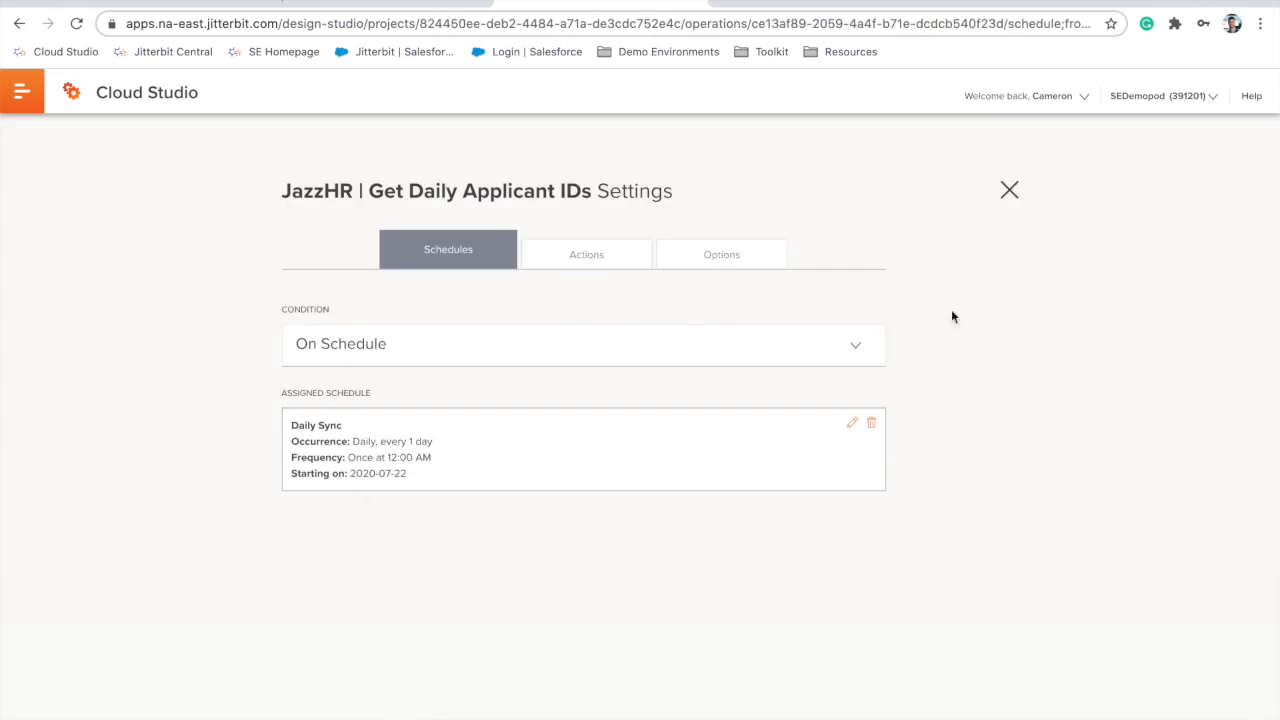
pyautogui.click(1009, 190)
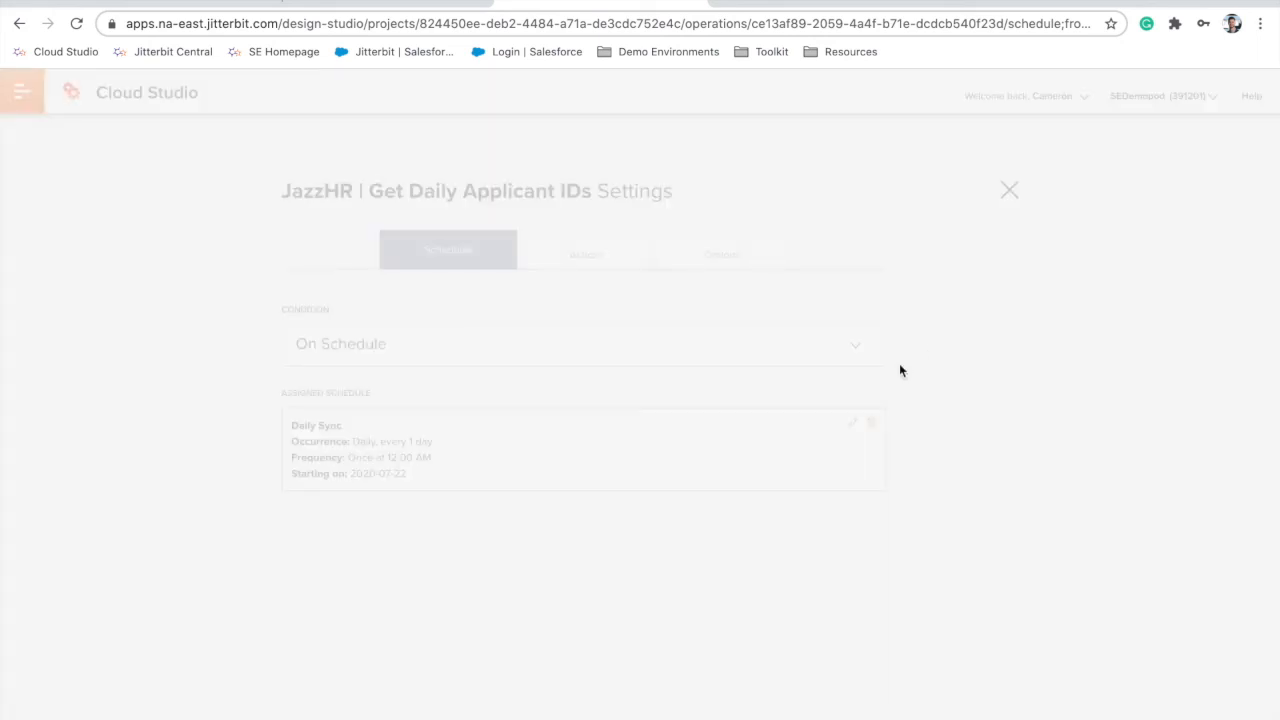